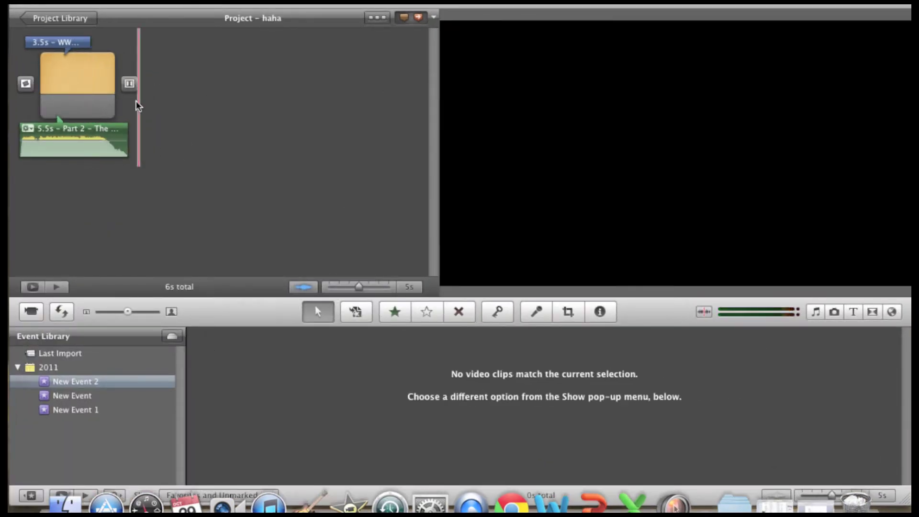
# Delete the old 5.5s music clip under the title clip and switch to iTunes.
pyautogui.click(18, 102)
pyautogui.click(75, 132)
pyautogui.press('Delete')
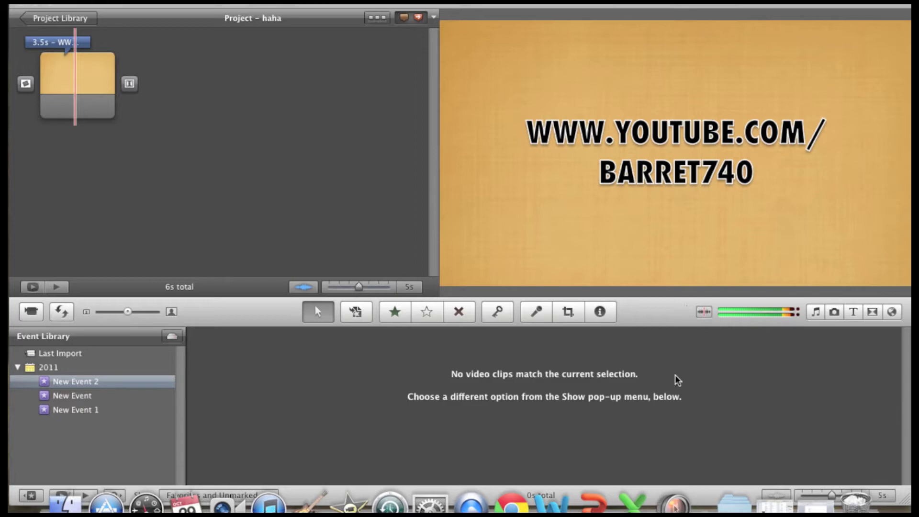
pyautogui.click(774, 496)
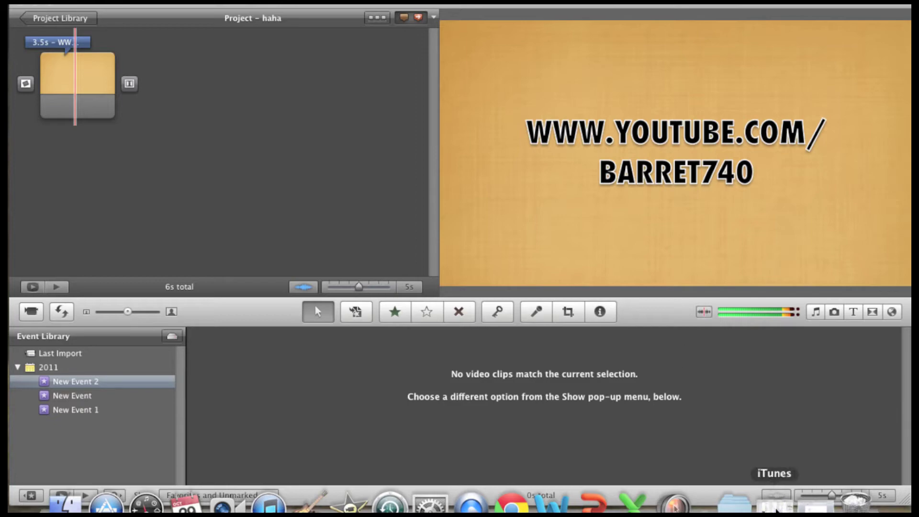
# Scroll through the iTunes track list to look over the available songs.
pyautogui.scroll(-10, 469, 163)
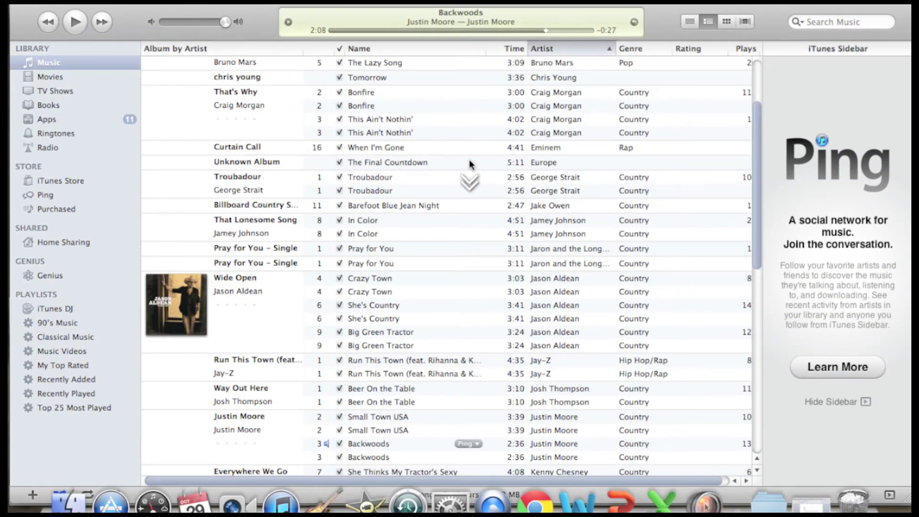
pyautogui.scroll(-3, 470, 163)
pyautogui.scroll(15, 470, 163)
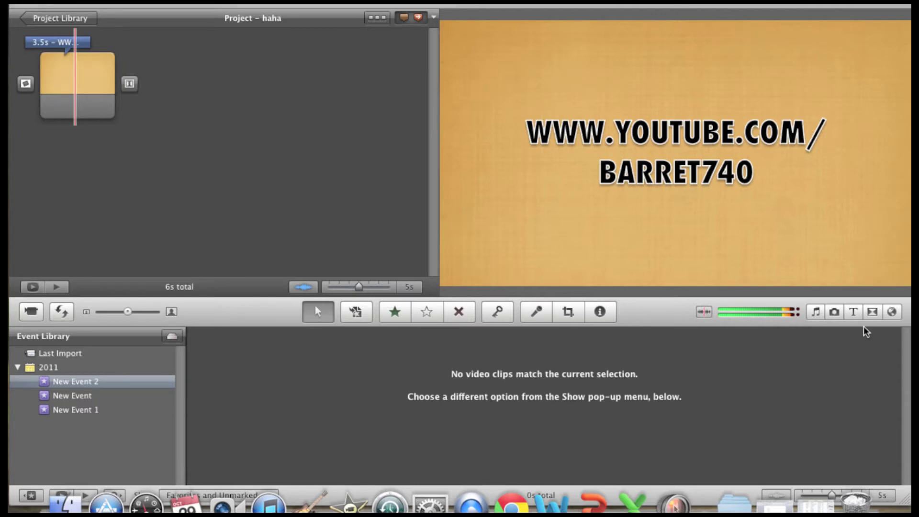
# Open iMovie's Music and Sound Effects browser and browse the 68 iTunes library songs.
pyautogui.click(815, 316)
pyautogui.scroll(-1, 787, 417)
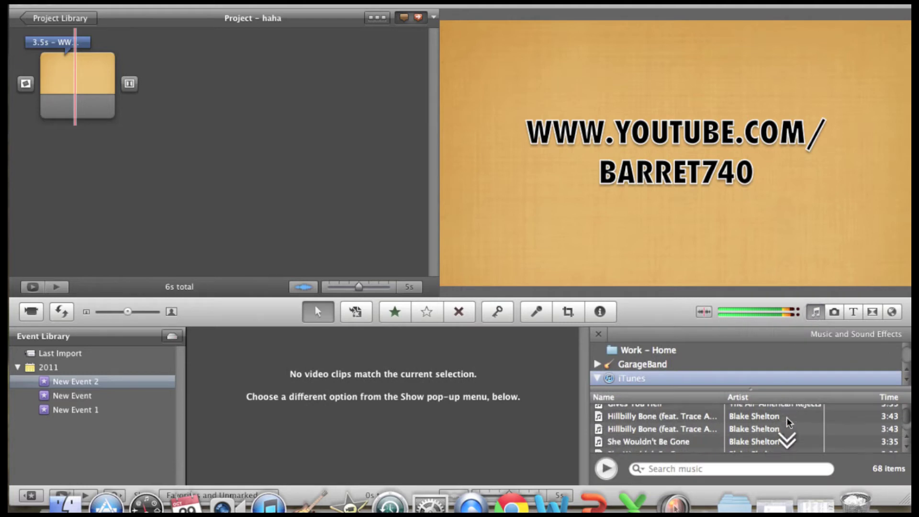
pyautogui.scroll(-10, 787, 417)
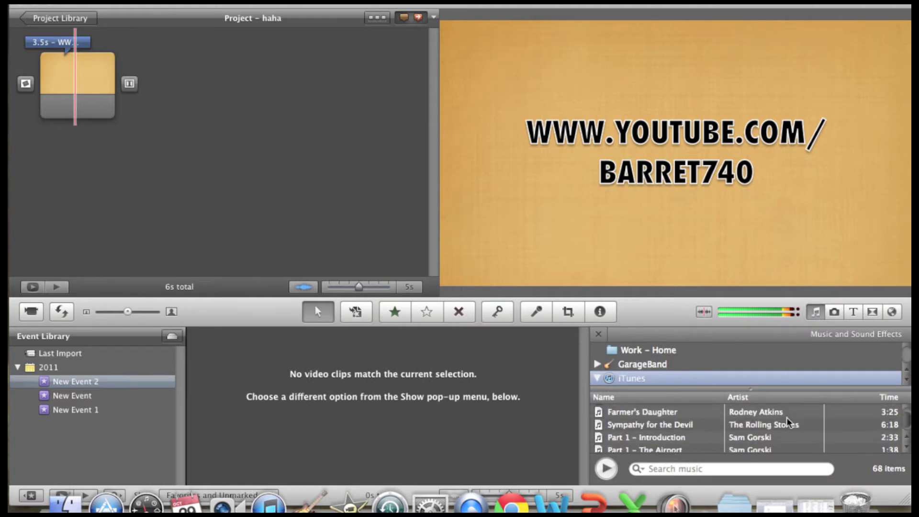
pyautogui.scroll(-6, 787, 418)
pyautogui.scroll(10, 787, 417)
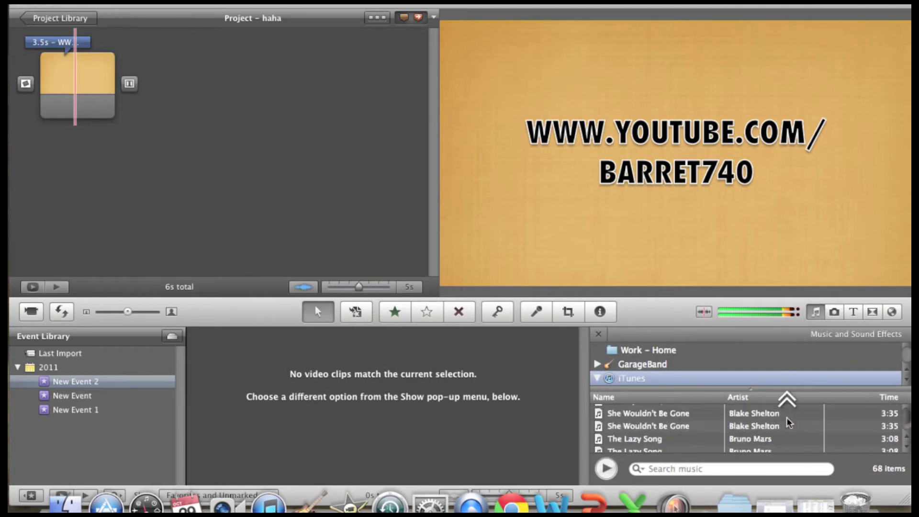
pyautogui.scroll(3, 789, 421)
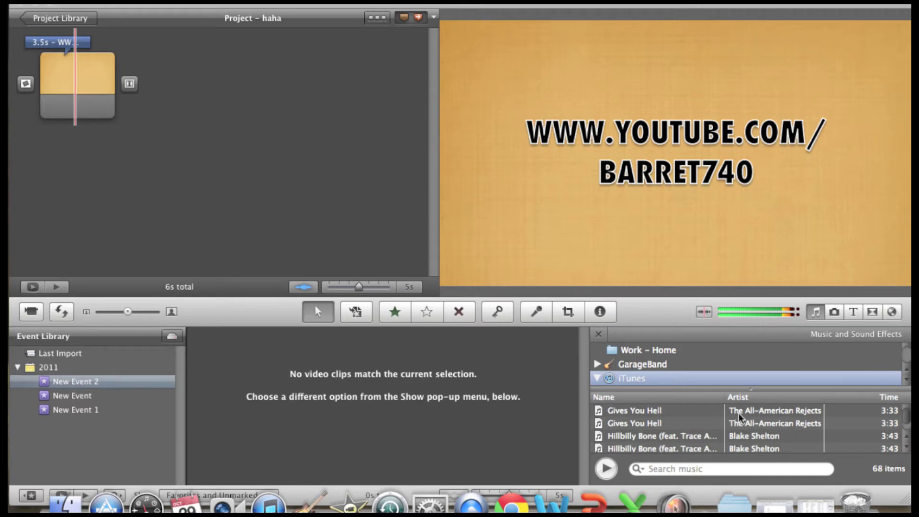
pyautogui.scroll(-3, 761, 412)
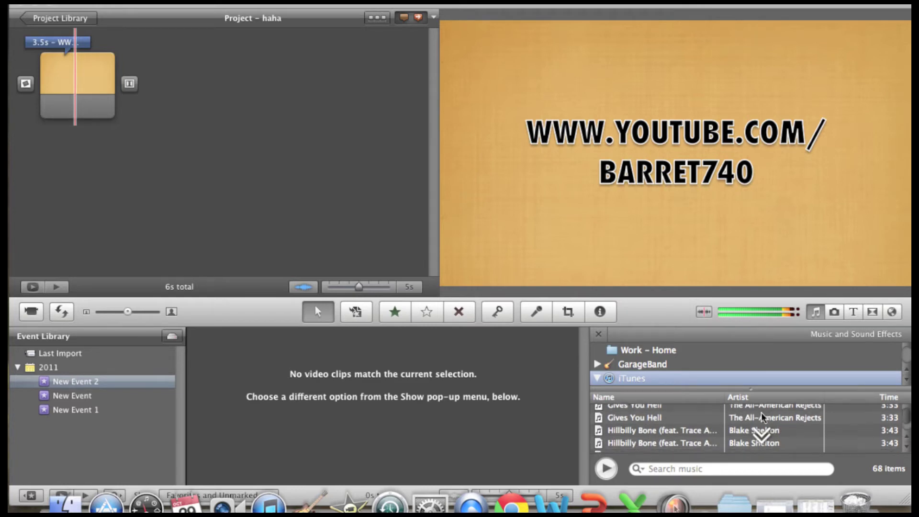
pyautogui.scroll(-3, 761, 412)
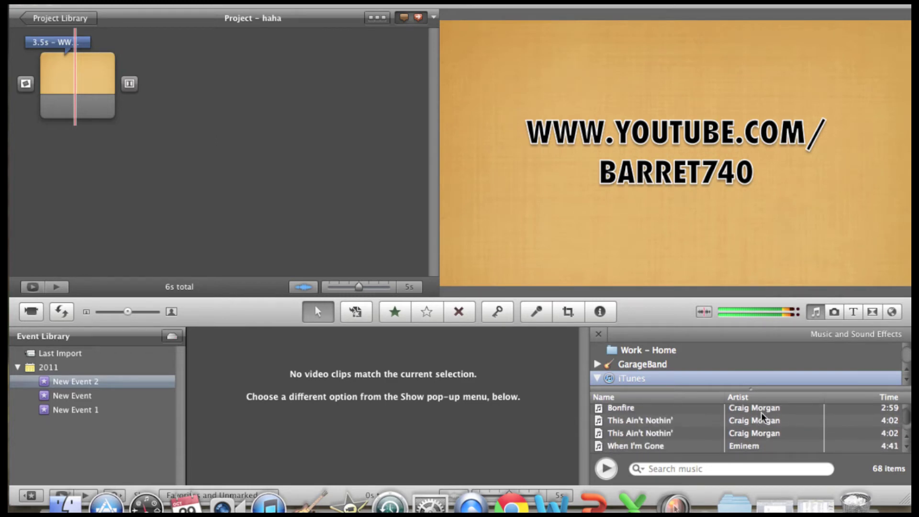
pyautogui.scroll(-5, 761, 412)
pyautogui.scroll(-5, 761, 412)
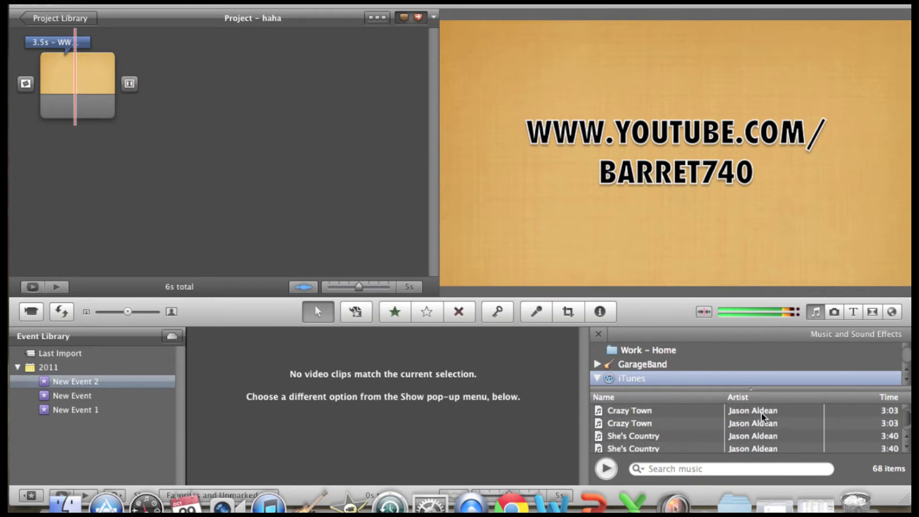
pyautogui.scroll(10, 761, 412)
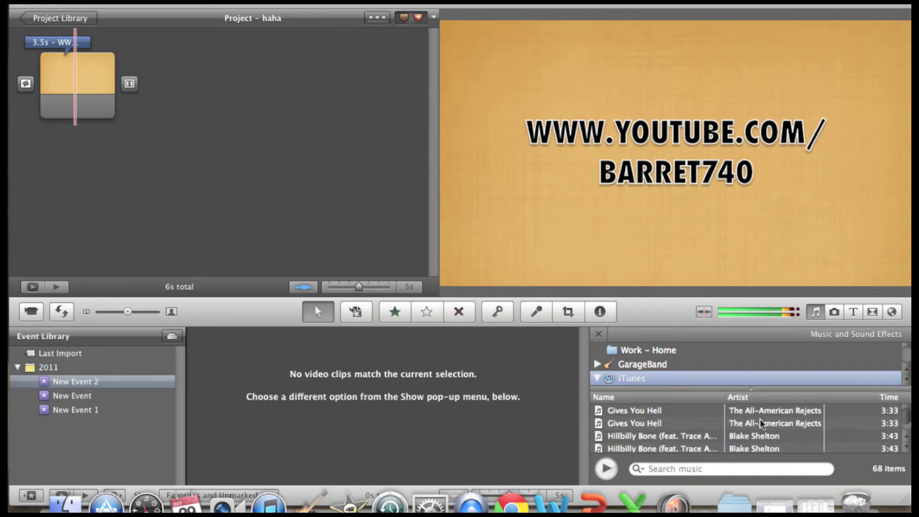
# Drop 'Gives You Hell' onto the 3.5s title clip as a 4.7s music clip.
pyautogui.moveTo(759, 424); pyautogui.dragTo(153, 160)
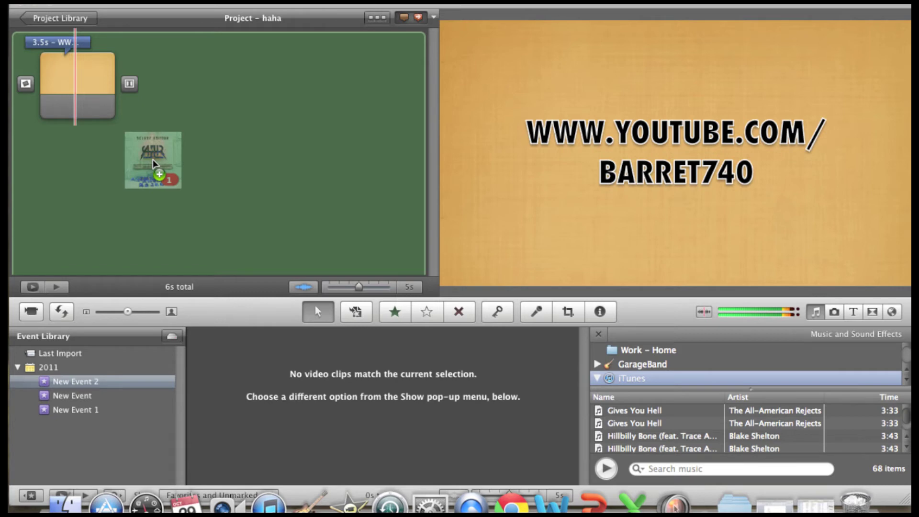
pyautogui.moveTo(153, 159); pyautogui.dragTo(44, 111)
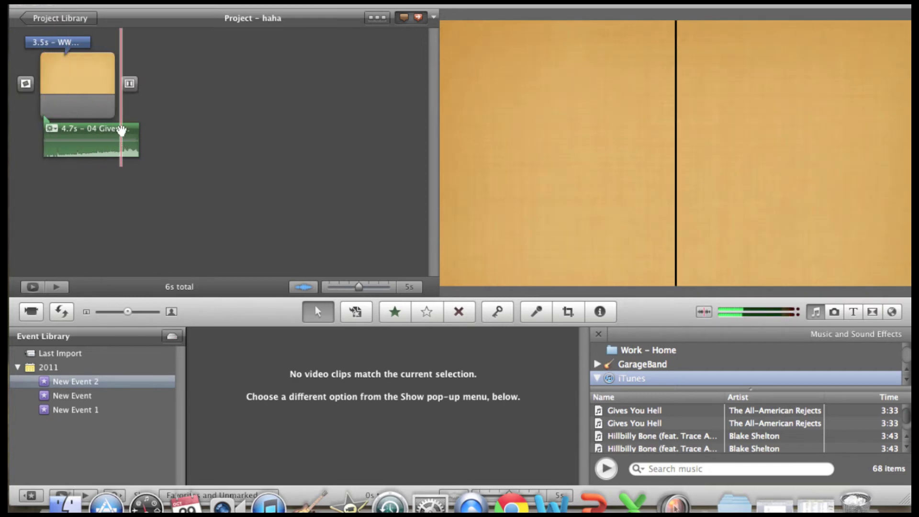
# Slide the 'Gives You Hell' clip left to about 0.1s so it starts with the title.
pyautogui.moveTo(121, 130); pyautogui.dragTo(98, 131)
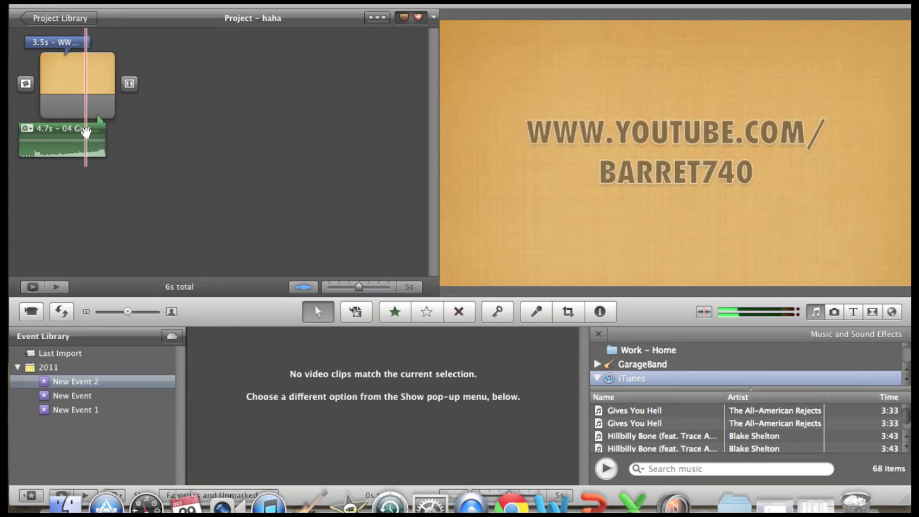
# Use the Clip Trimmer to take the 4.7s music portion from later in 'Gives You Hell'.
pyautogui.click(27, 129)
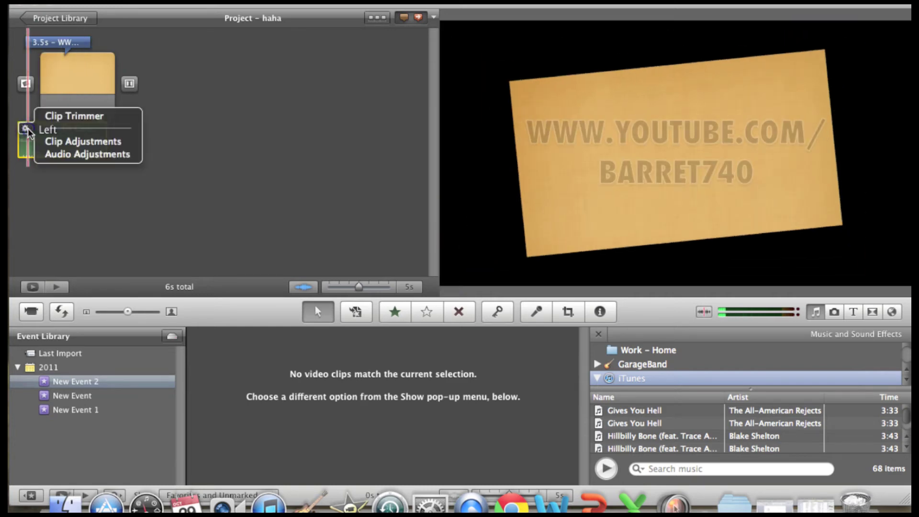
pyautogui.click(68, 119)
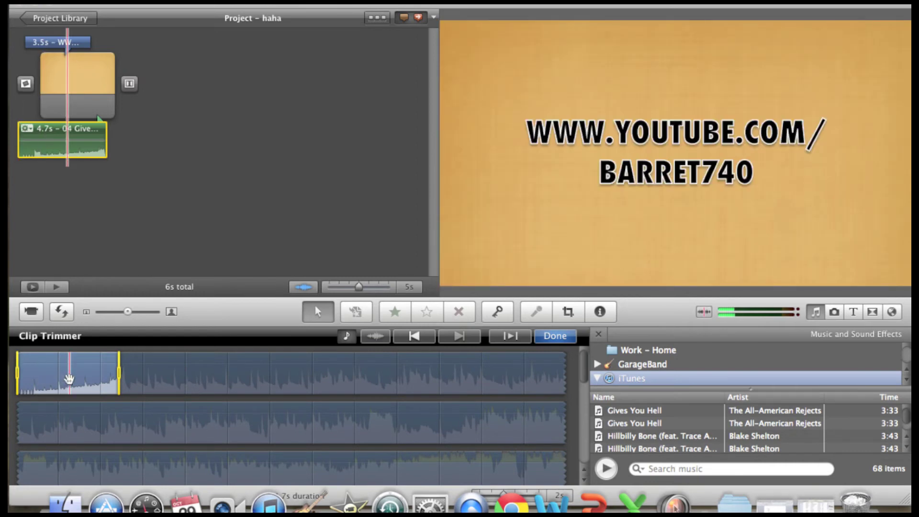
pyautogui.moveTo(69, 379); pyautogui.dragTo(469, 463)
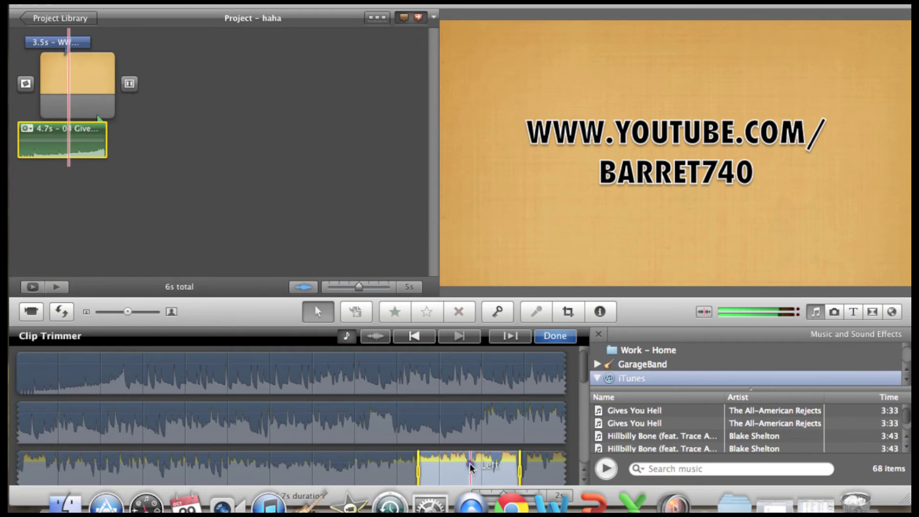
pyautogui.scroll(-3, 469, 464)
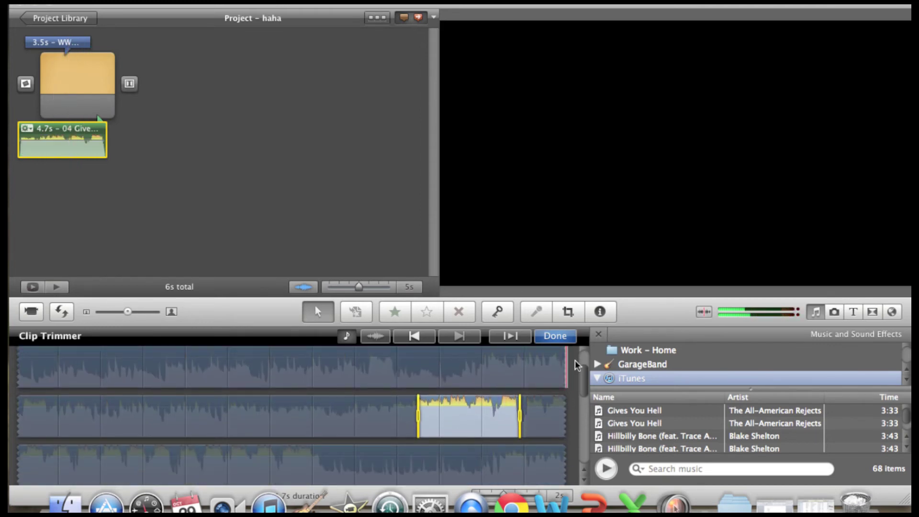
pyautogui.click(554, 336)
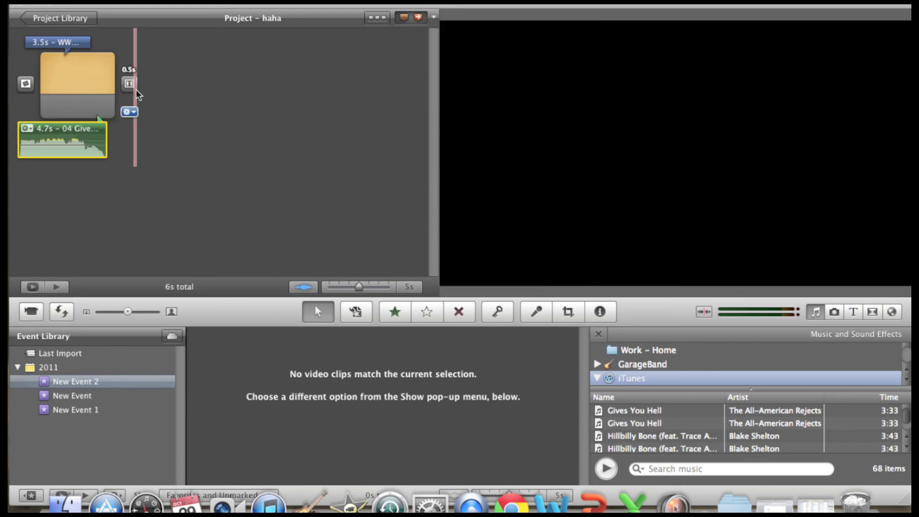
# Delete the existing transition after the 3.5s title and drag in Mosaic instead.
pyautogui.click(129, 84)
pyautogui.press('Delete')
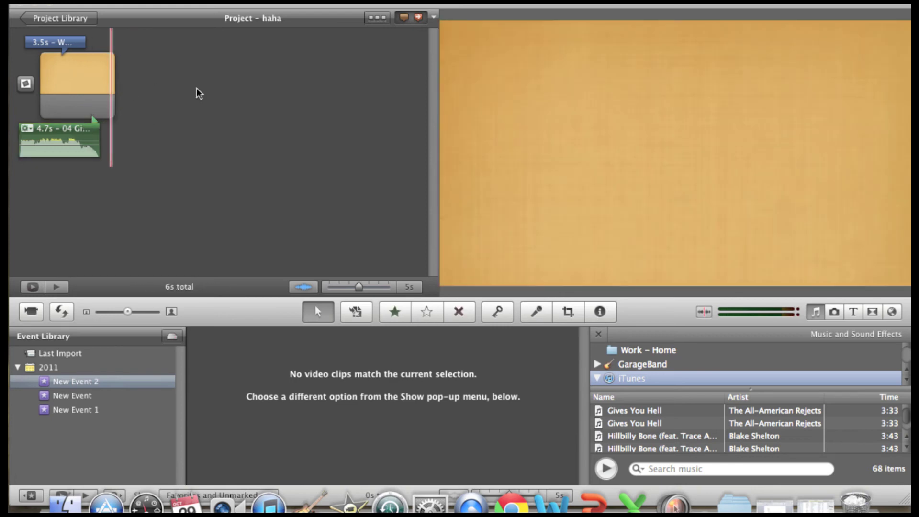
pyautogui.click(871, 312)
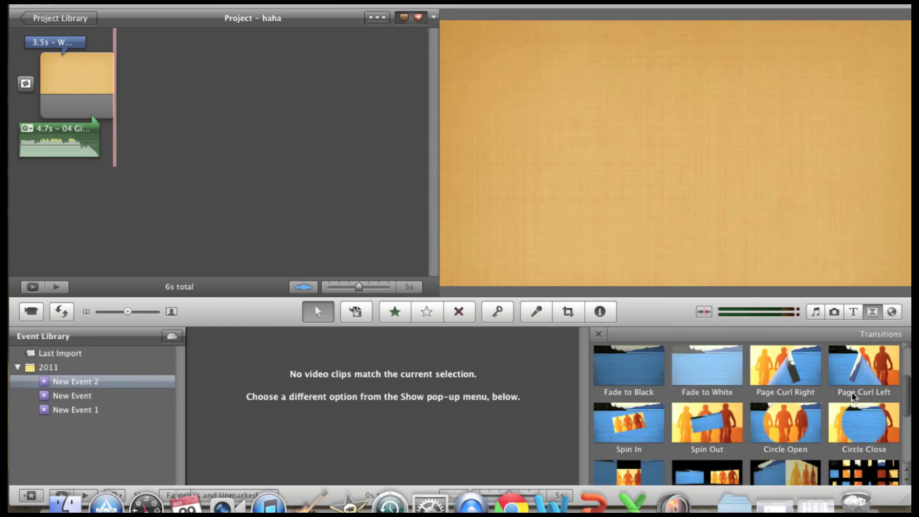
pyautogui.scroll(-3, 851, 397)
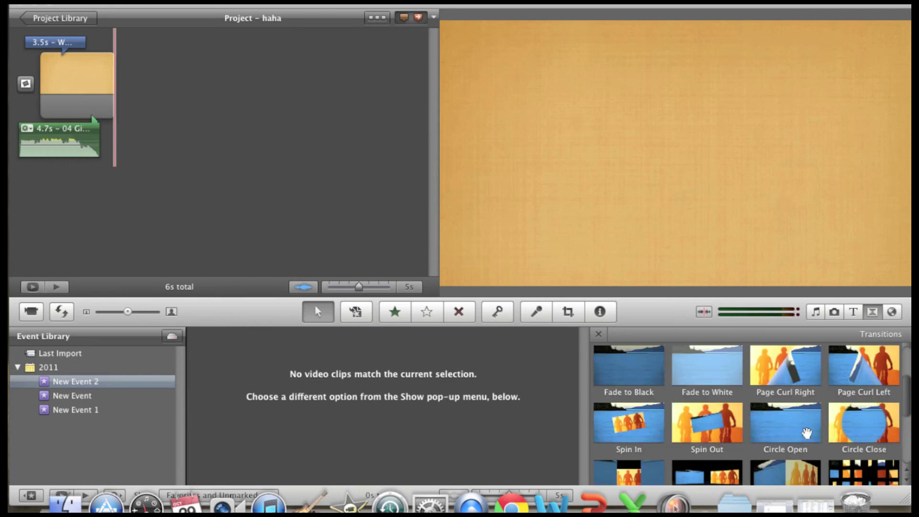
pyautogui.scroll(-2, 834, 445)
pyautogui.moveTo(840, 446); pyautogui.dragTo(157, 113)
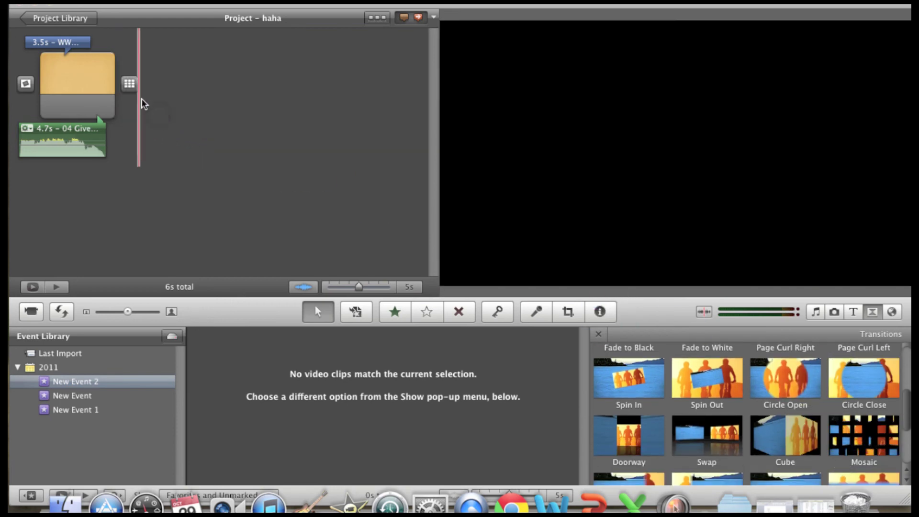